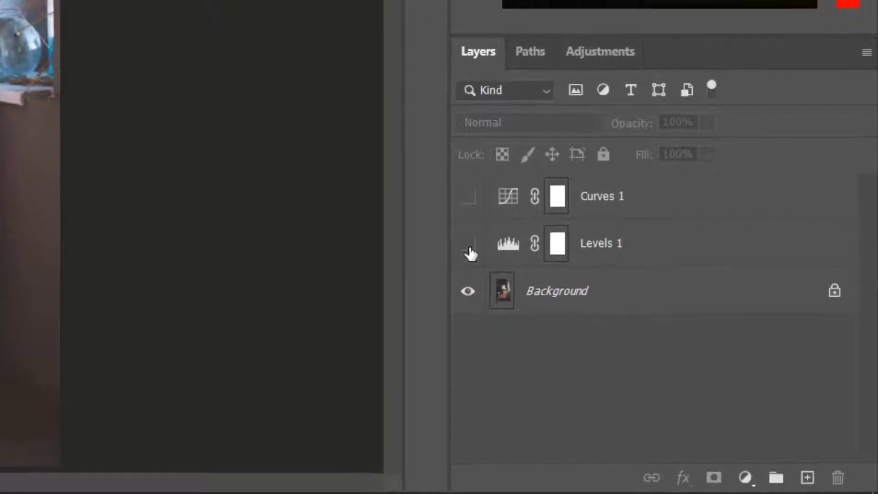
# - Preview the effect of Levels 1 on the armchair photo and delete both the Levels 1 and Curves 1 adjustment layers
pyautogui.click(453, 235)
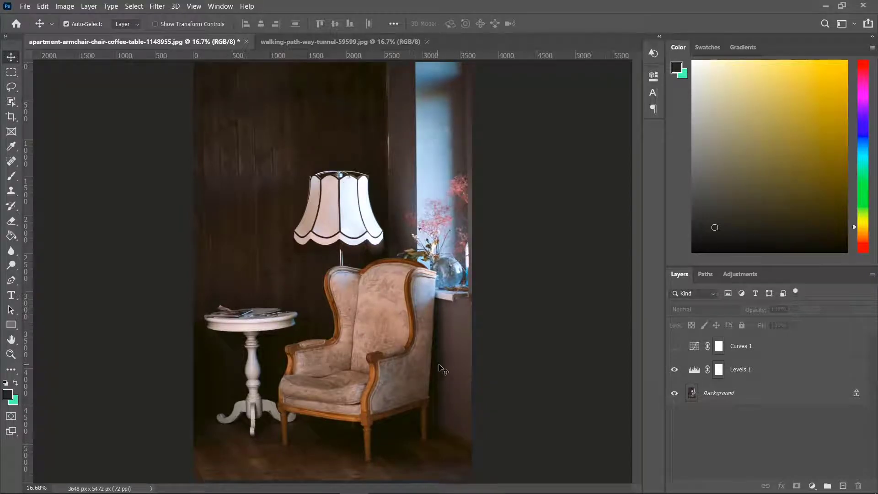
pyautogui.click(674, 371)
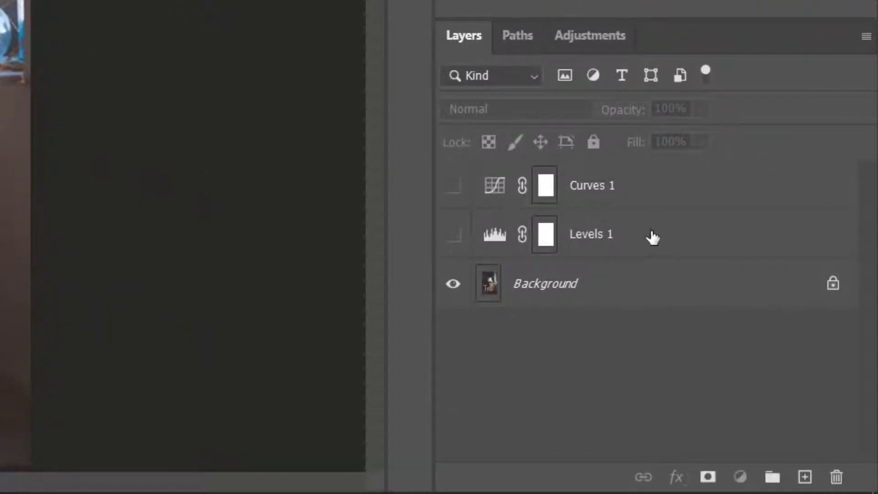
pyautogui.click(650, 236)
pyautogui.keyDown('shift'); pyautogui.click(641, 194); pyautogui.keyUp('shift')
pyautogui.press('Delete')
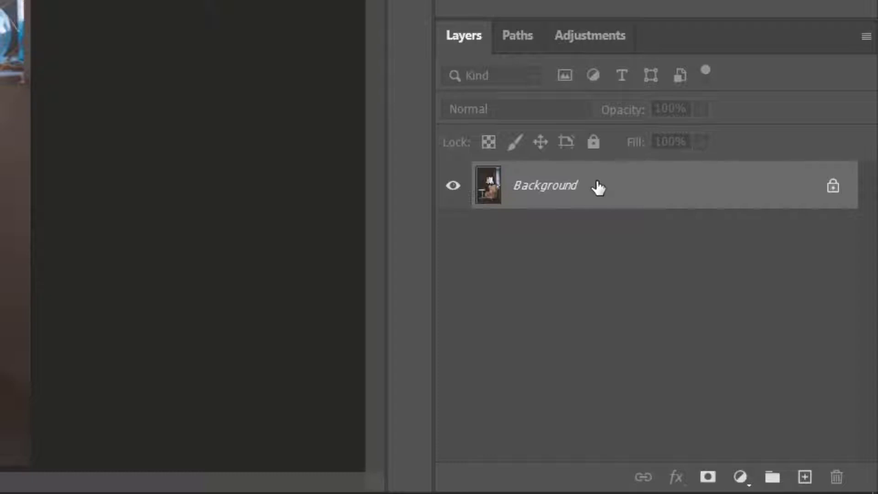
# - Duplicate the Background layer and hide the original, keeping only the duplicate visible
pyautogui.moveTo(598, 187); pyautogui.dragTo(597, 182)
pyautogui.hotkey('ctrl', 'j')
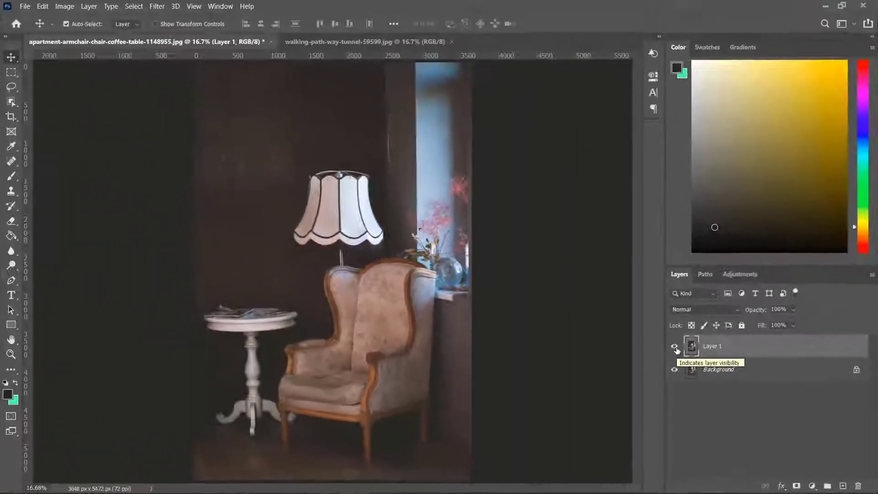
pyautogui.click(453, 185)
pyautogui.click(674, 369)
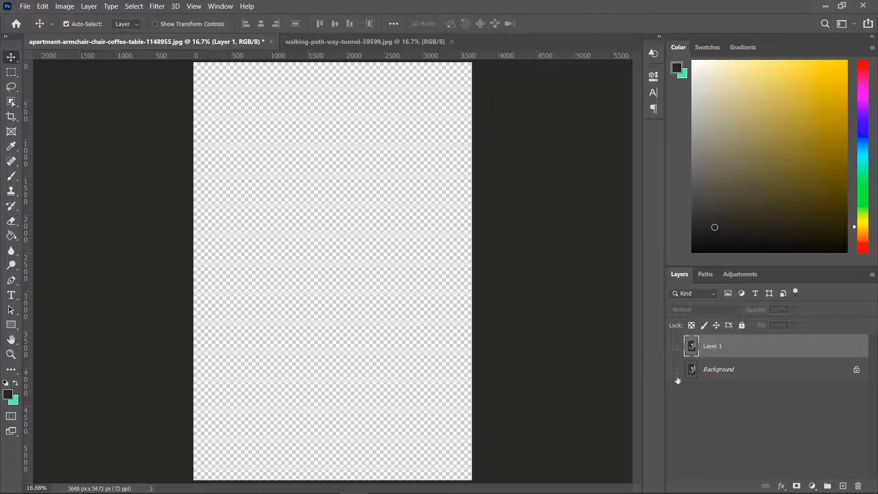
pyautogui.click(674, 346)
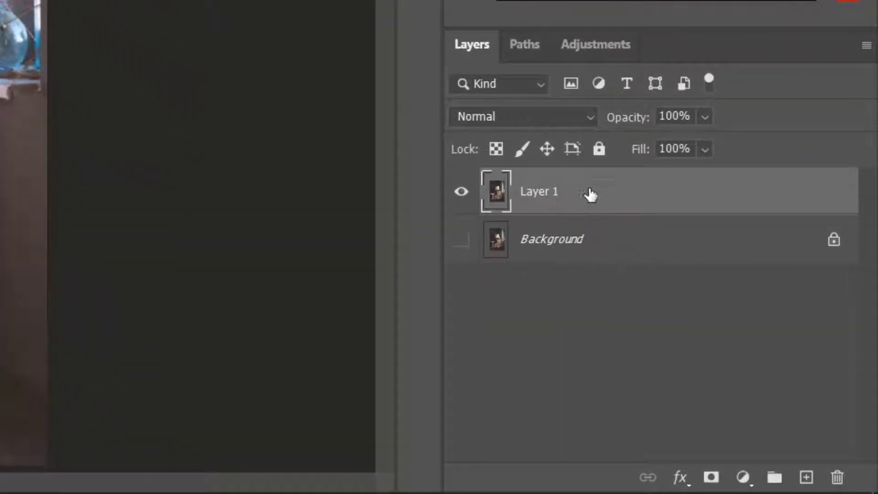
# - Add a Levels adjustment layer above Layer 1
pyautogui.click(611, 47)
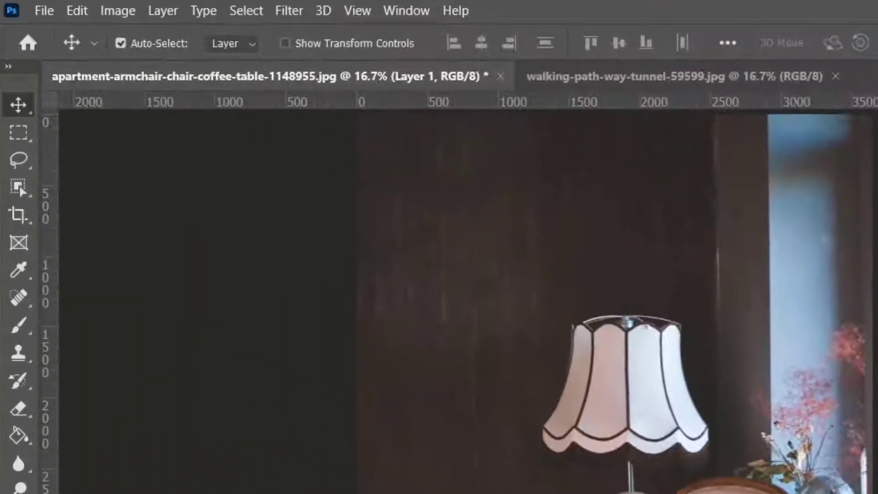
pyautogui.click(420, 11)
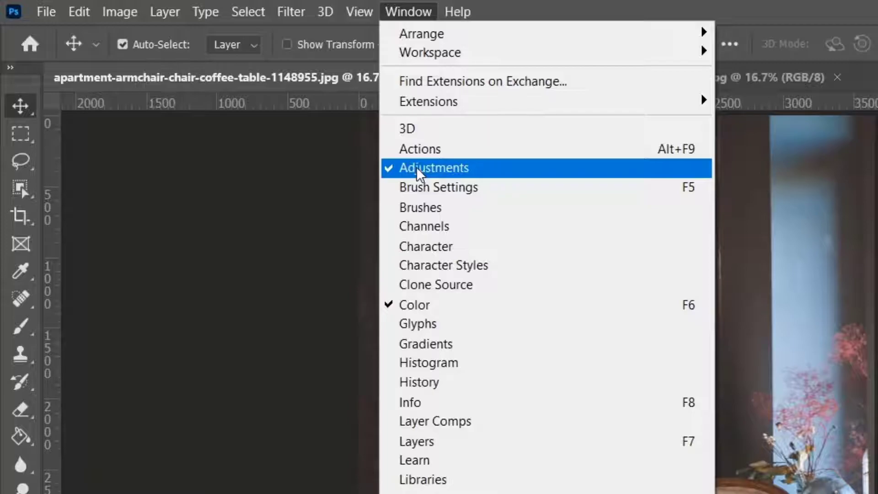
pyautogui.click(417, 6)
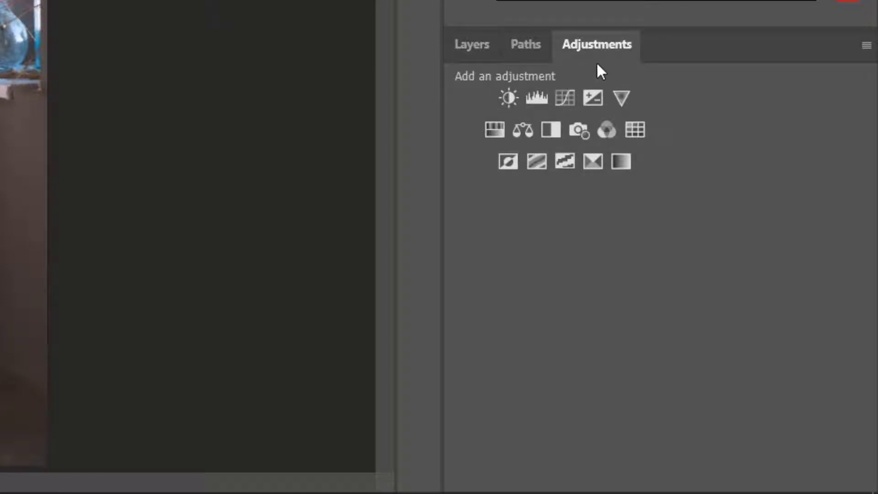
pyautogui.click(537, 98)
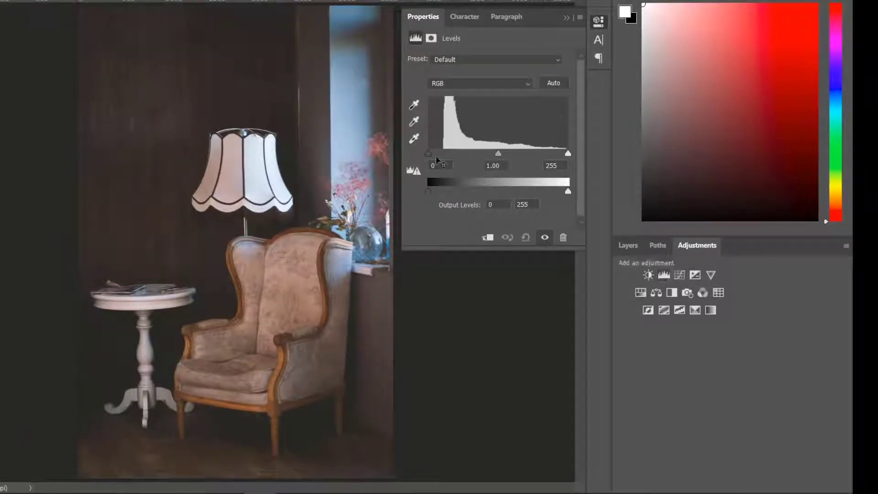
pyautogui.click(627, 245)
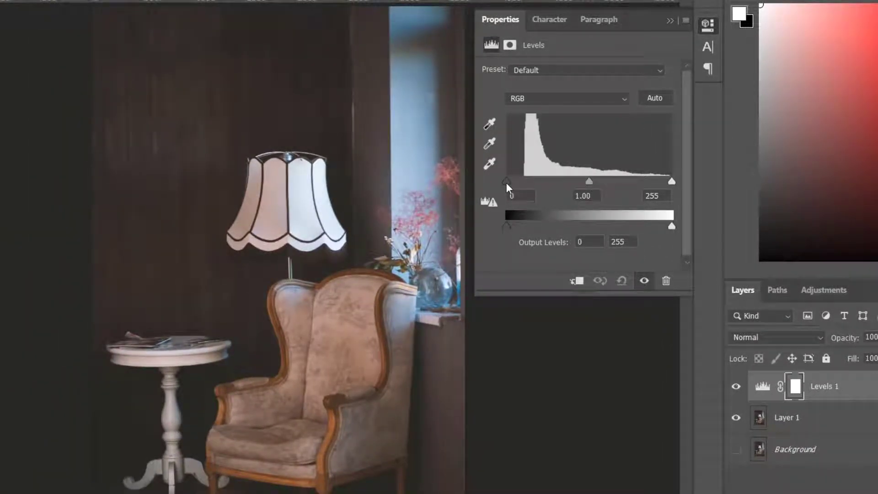
# - Set the Levels shadow input to 28 and the highlight input to 214 to match the histogram's ends
pyautogui.moveTo(506, 182); pyautogui.dragTo(564, 189)
pyautogui.moveTo(671, 182); pyautogui.dragTo(692, 192)
pyautogui.moveTo(506, 181); pyautogui.dragTo(524, 187)
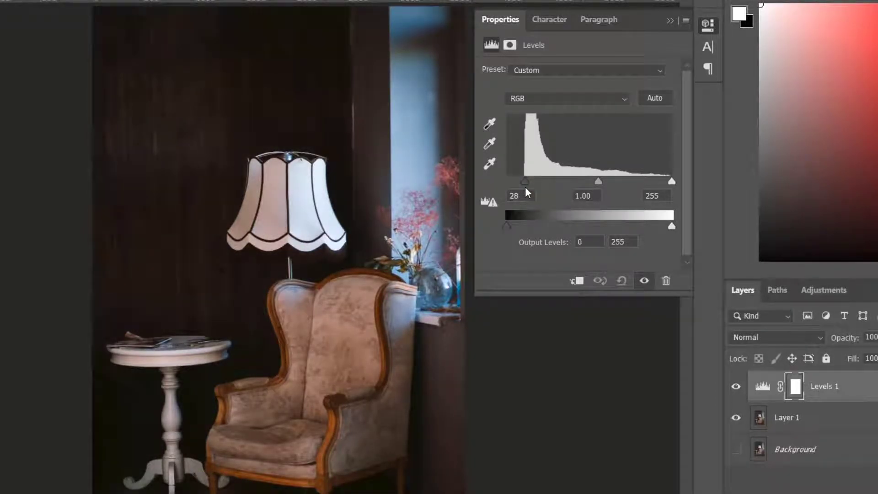
pyautogui.moveTo(525, 187); pyautogui.dragTo(522, 184)
pyautogui.moveTo(525, 186); pyautogui.dragTo(525, 184)
pyautogui.moveTo(671, 181); pyautogui.dragTo(646, 188)
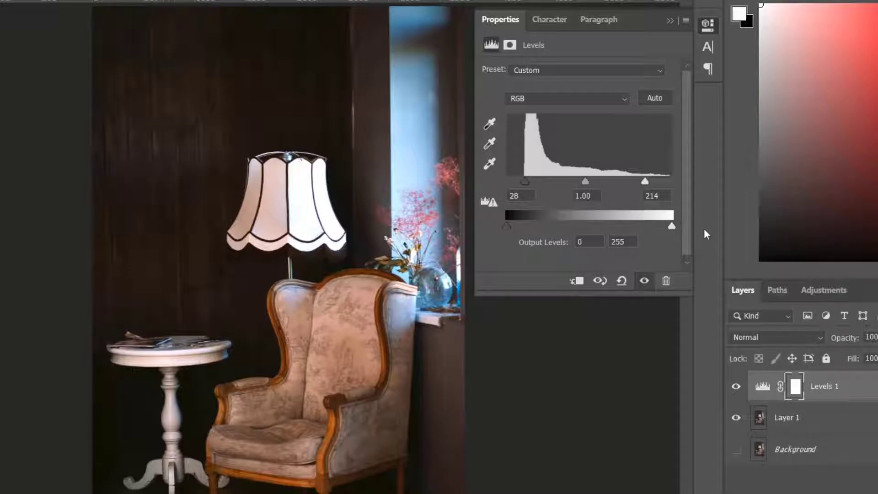
pyautogui.click(670, 21)
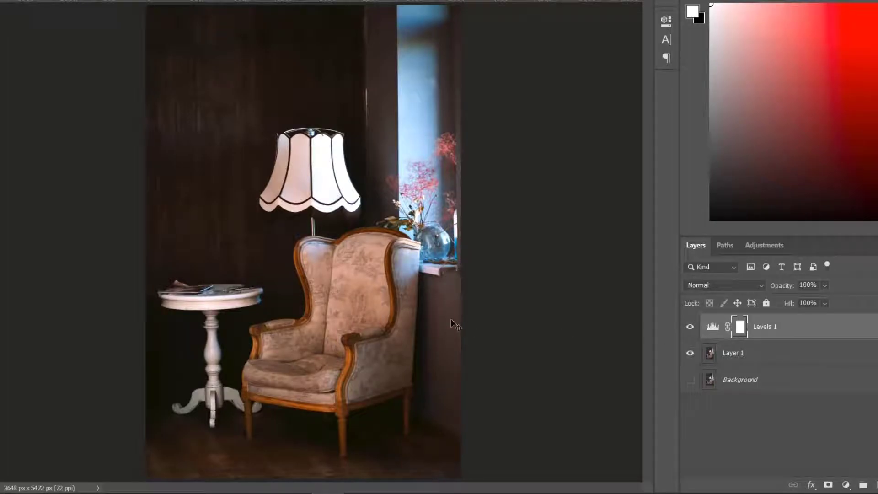
# - Compare the photo with and without the Levels 1 adjustment and leave Levels 1 hidden
pyautogui.click(690, 326)
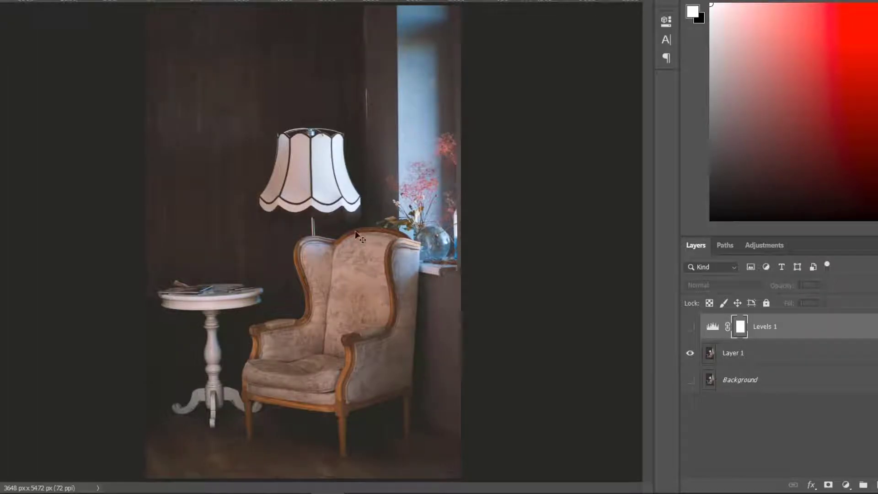
pyautogui.click(691, 327)
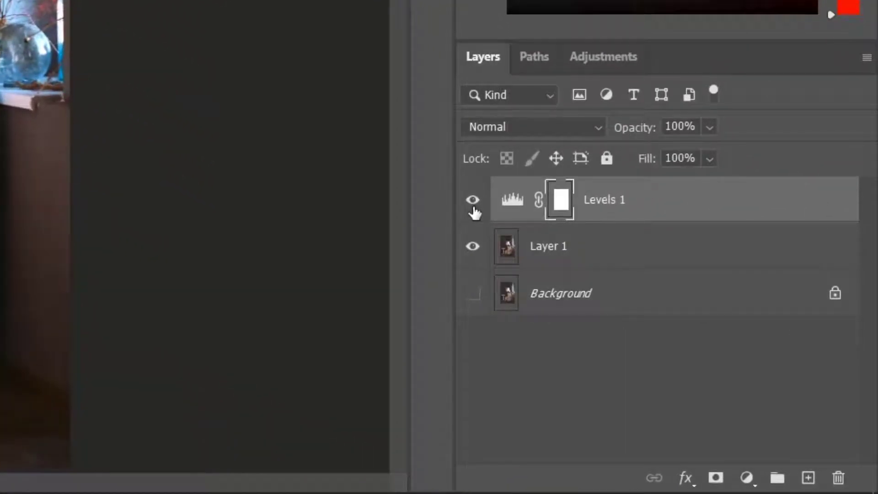
pyautogui.click(473, 201)
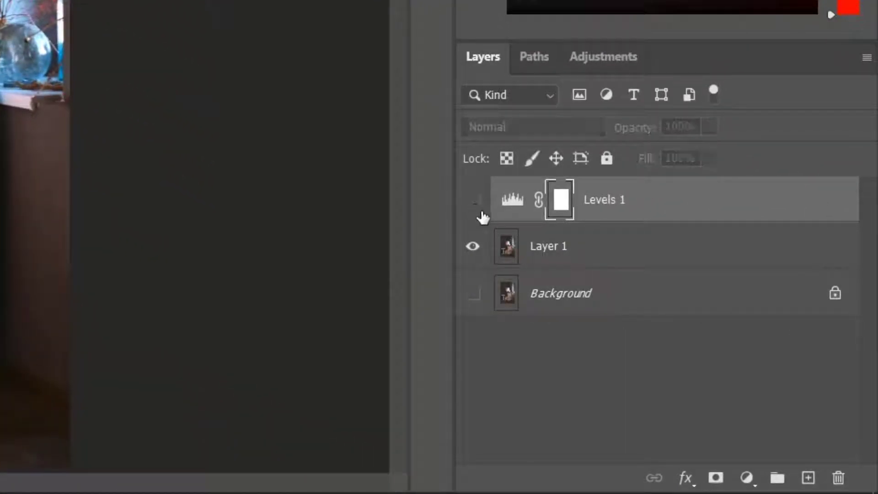
# - Add a Curves adjustment layer directly above Layer 1 and sample the bright lampshade as its white point
pyautogui.click(611, 249)
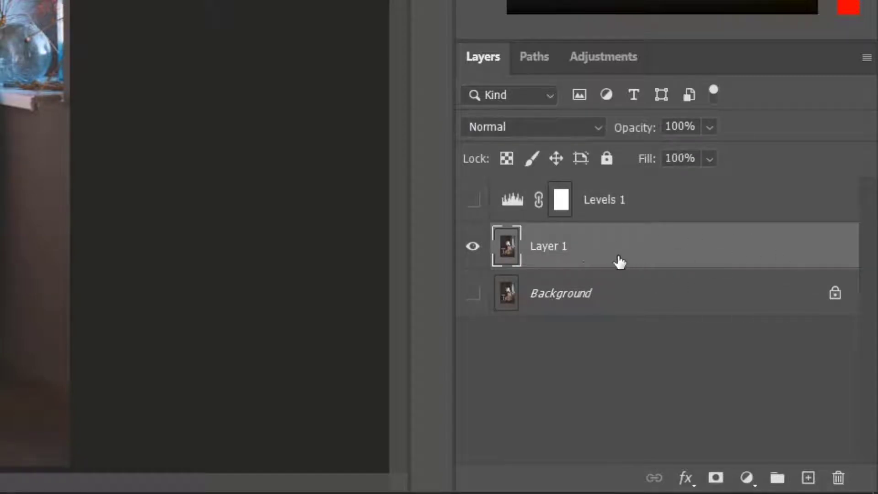
pyautogui.click(629, 58)
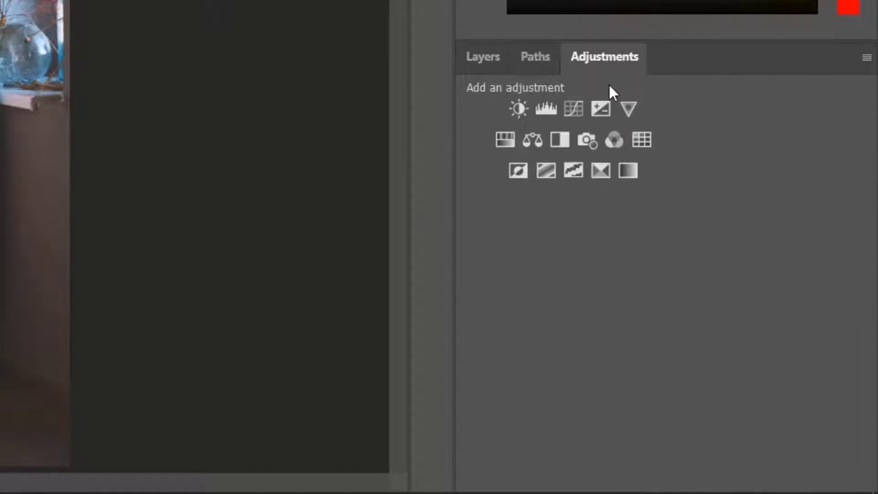
pyautogui.click(577, 108)
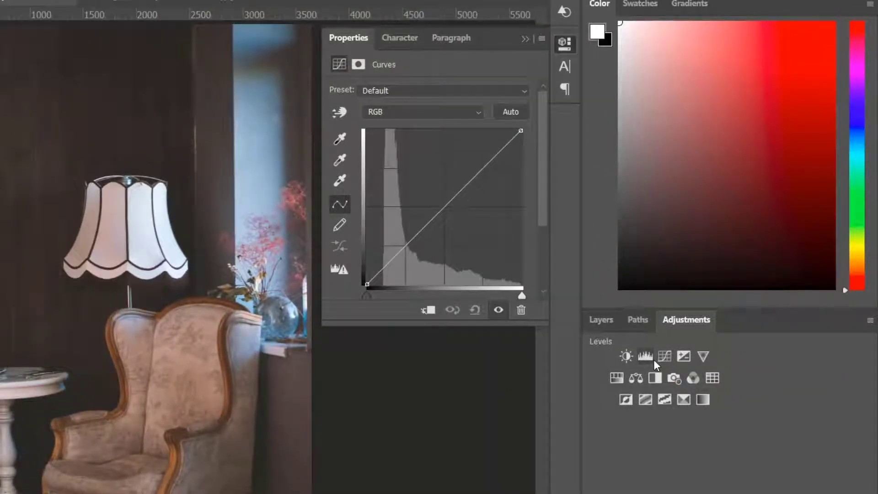
pyautogui.click(608, 321)
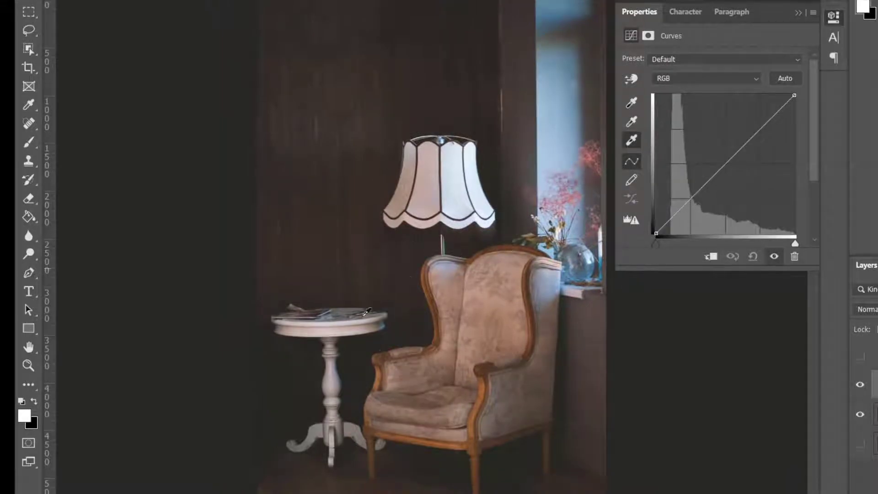
pyautogui.click(453, 180)
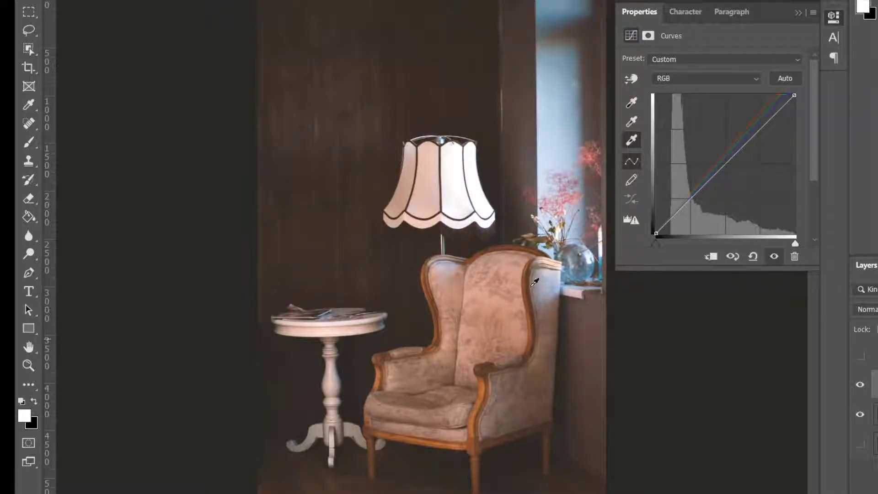
# - Sample the dark area just above the magazines on the side table as the Curves black point, and hide Curves 1
pyautogui.click(633, 105)
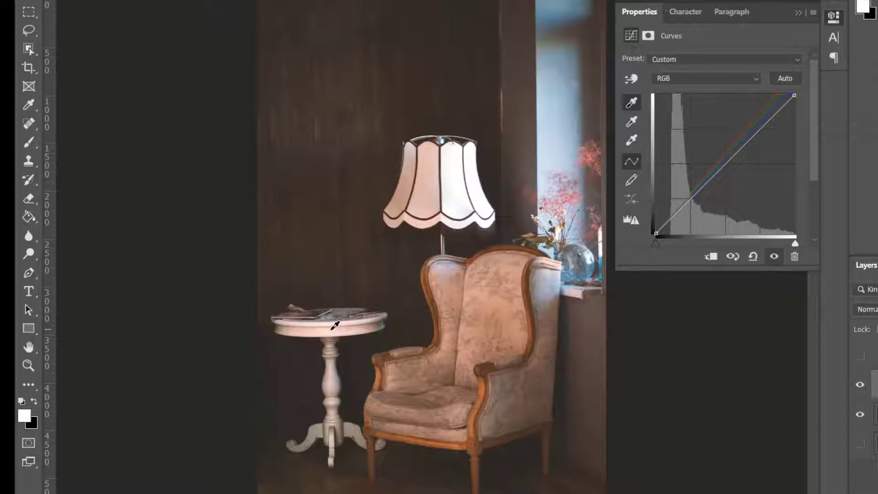
pyautogui.hotkey('ctrl', '+')
pyautogui.hotkey('ctrl', '+')
pyautogui.hotkey('ctrl', '+')
pyautogui.hotkey('ctrl', '+')
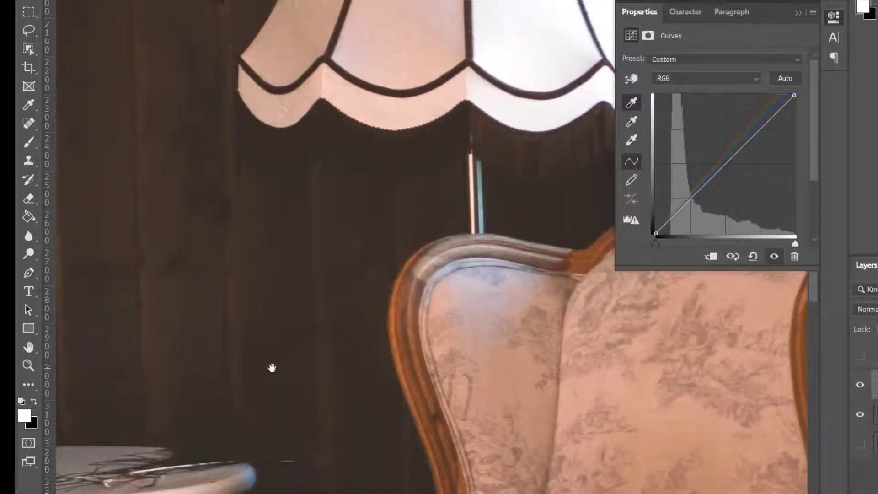
pyautogui.moveTo(271, 368); pyautogui.dragTo(525, 284)
pyautogui.moveTo(390, 353); pyautogui.dragTo(442, 263)
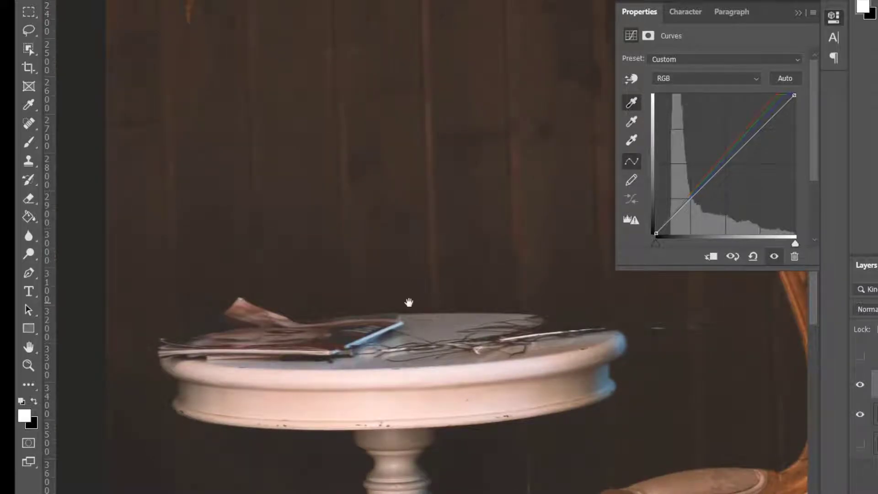
pyautogui.moveTo(414, 287); pyautogui.dragTo(487, 223)
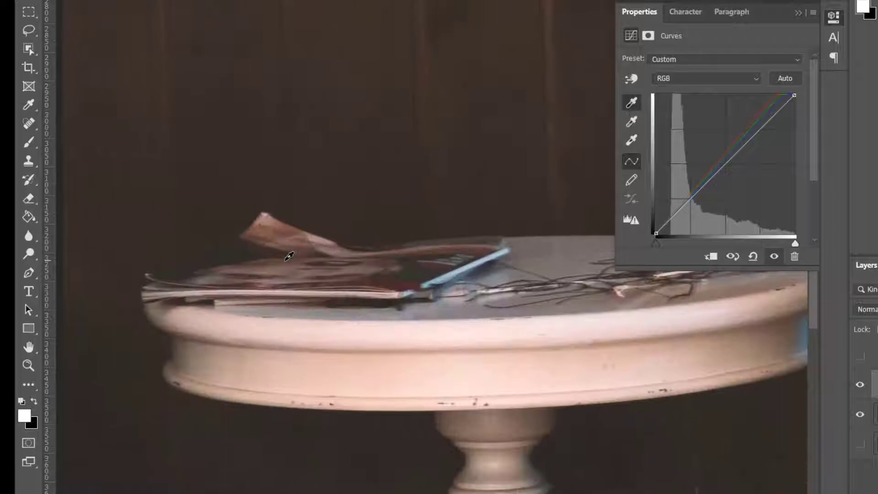
pyautogui.moveTo(244, 233); pyautogui.dragTo(347, 220)
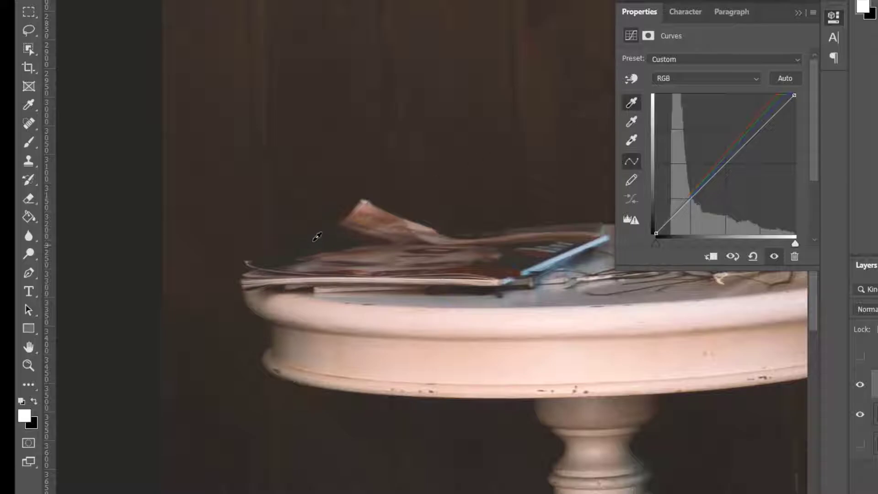
pyautogui.click(301, 247)
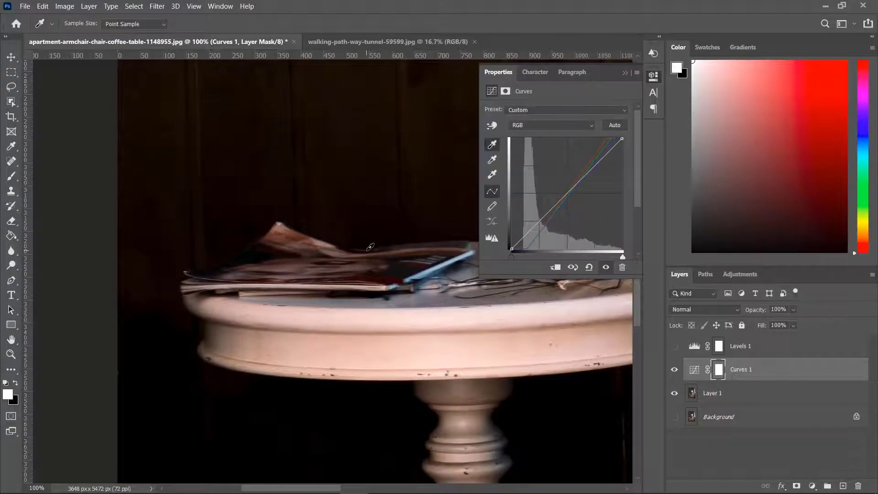
pyautogui.hotkey('ctrl', '0')
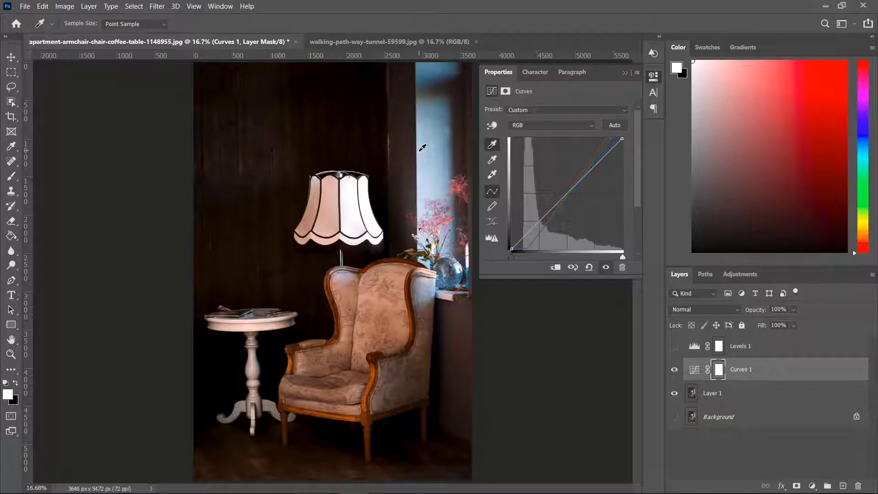
pyautogui.click(674, 369)
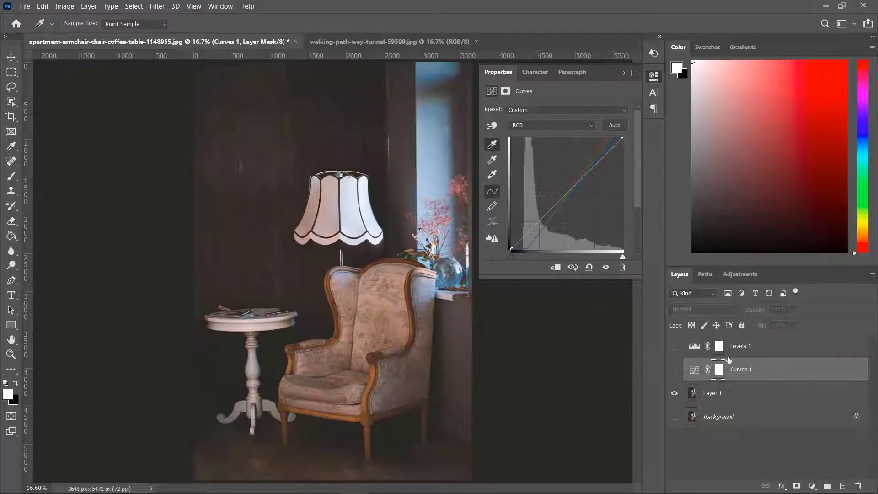
# - Switch to the walking-path-way-tunnel-59599.jpg document, duplicate its Background layer and hide the original
pyautogui.click(388, 41)
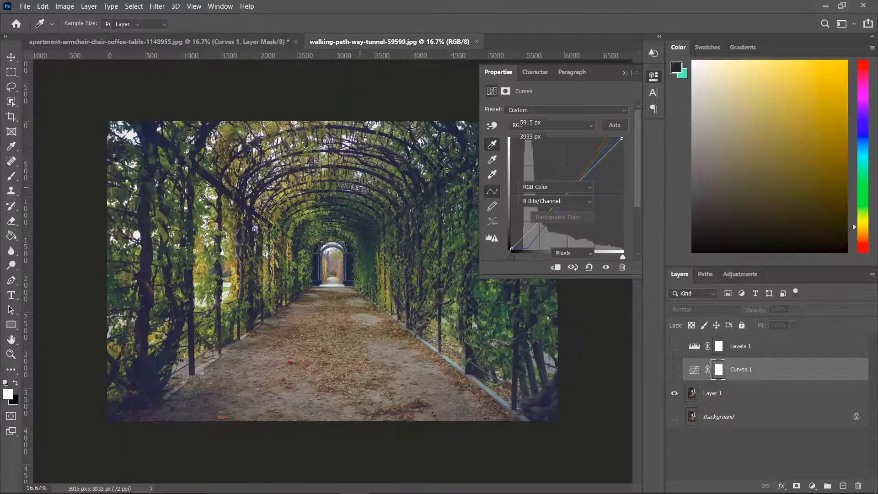
pyautogui.click(625, 72)
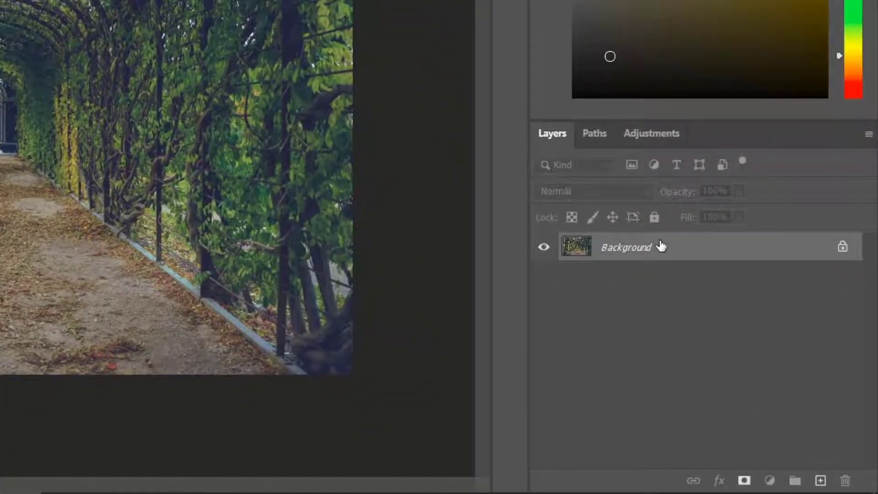
pyautogui.moveTo(660, 246); pyautogui.dragTo(661, 246)
pyautogui.hotkey('ctrl', 'j')
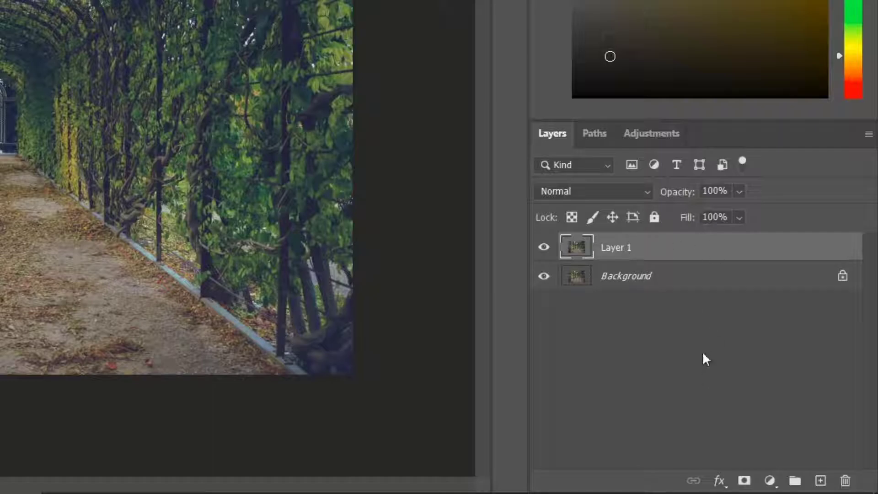
pyautogui.click(544, 277)
# - Add a Levels adjustment layer above the tunnel photo's Layer 1
pyautogui.click(665, 133)
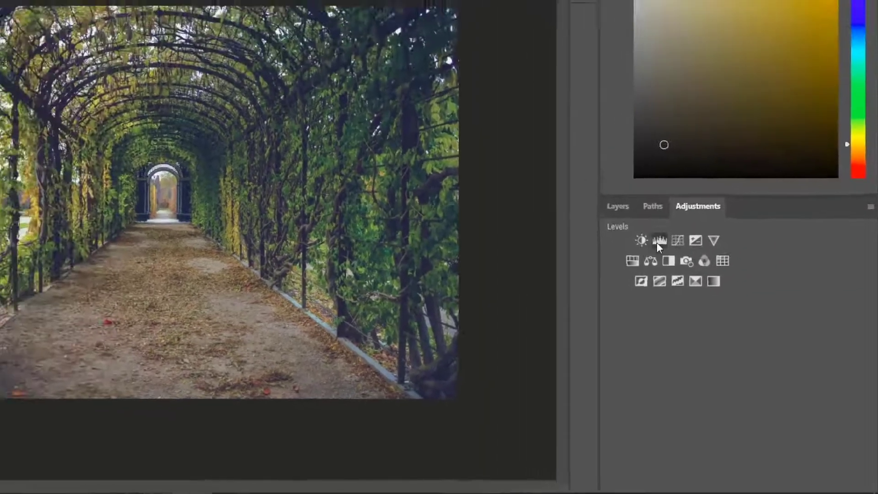
pyautogui.click(604, 176)
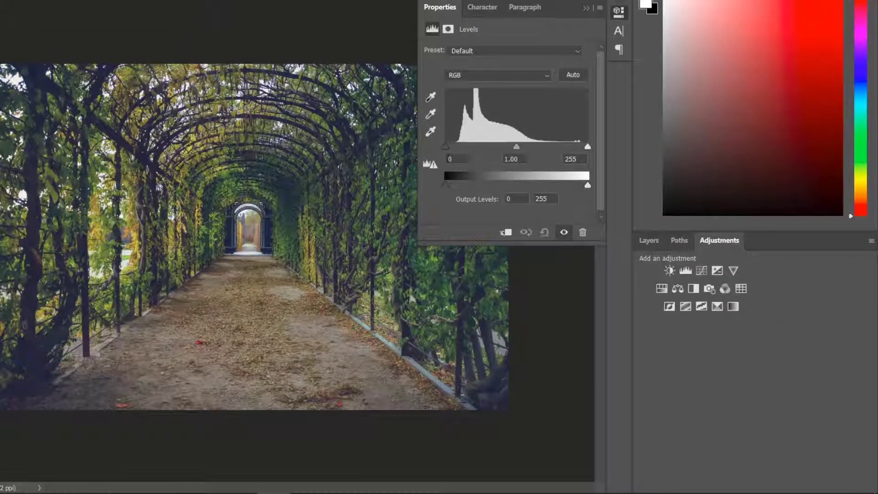
# - Set the Levels black input to 20 and the white input to 235, and hide the Levels 1 layer
pyautogui.moveTo(446, 146); pyautogui.dragTo(457, 149)
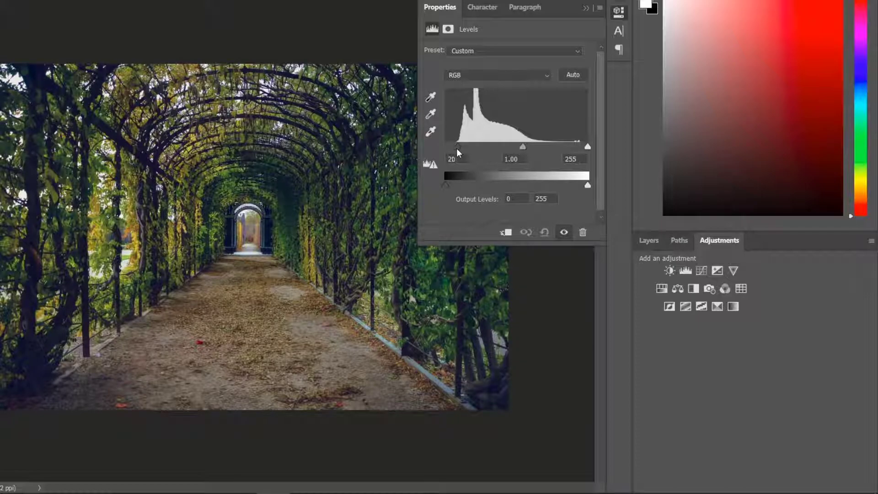
pyautogui.moveTo(585, 145)
pyautogui.mouseDown()
pyautogui.moveTo(568, 147)
pyautogui.moveTo(577, 147)
pyautogui.mouseUp()
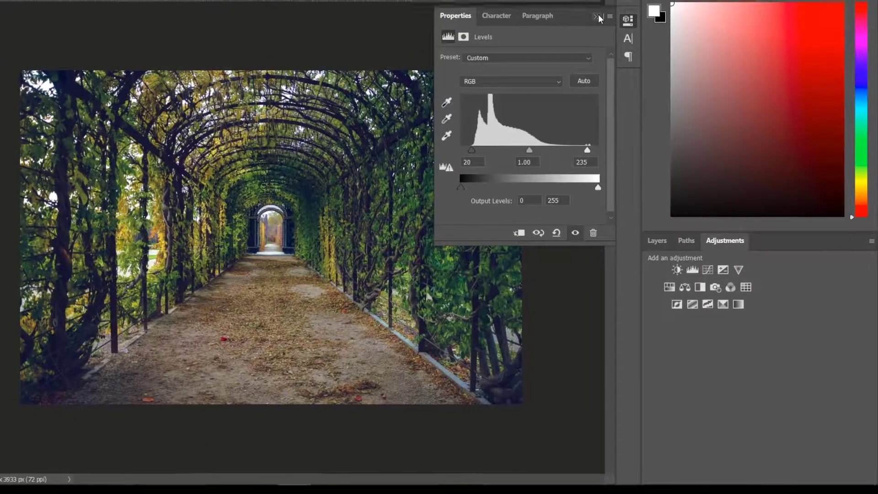
pyautogui.click(647, 223)
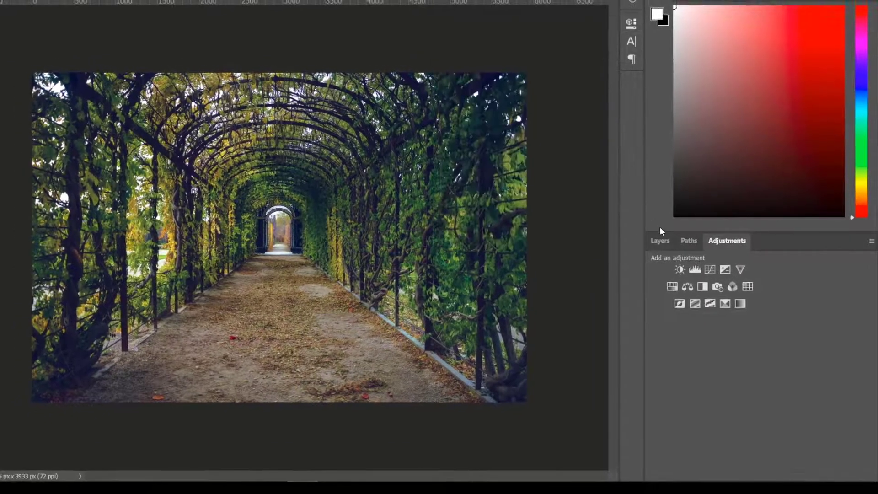
pyautogui.click(660, 241)
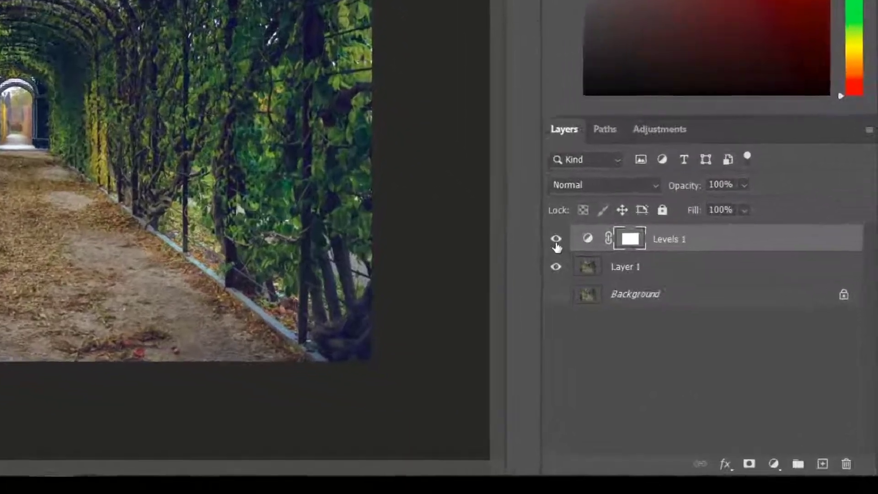
pyautogui.click(654, 317)
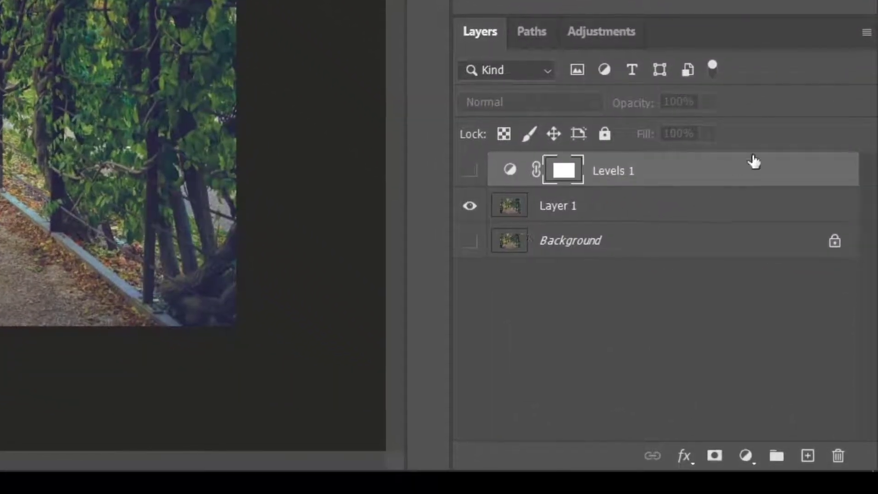
pyautogui.click(606, 43)
pyautogui.click(574, 80)
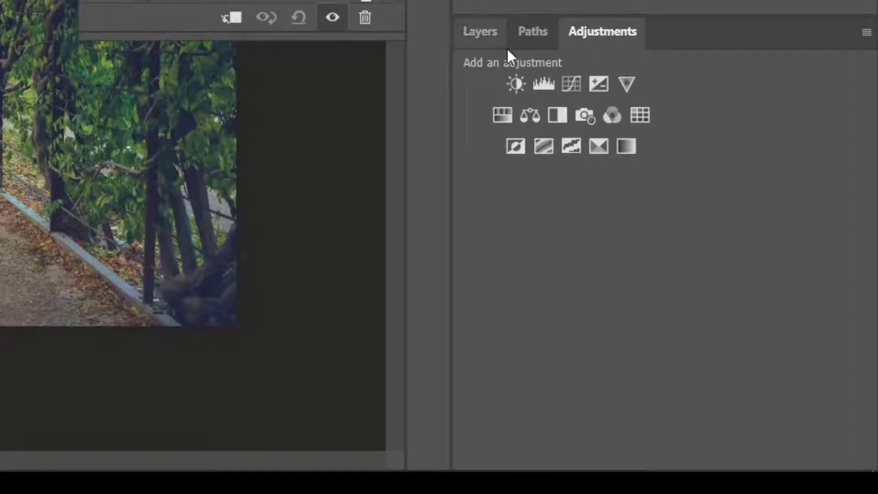
pyautogui.click(493, 39)
pyautogui.click(638, 172)
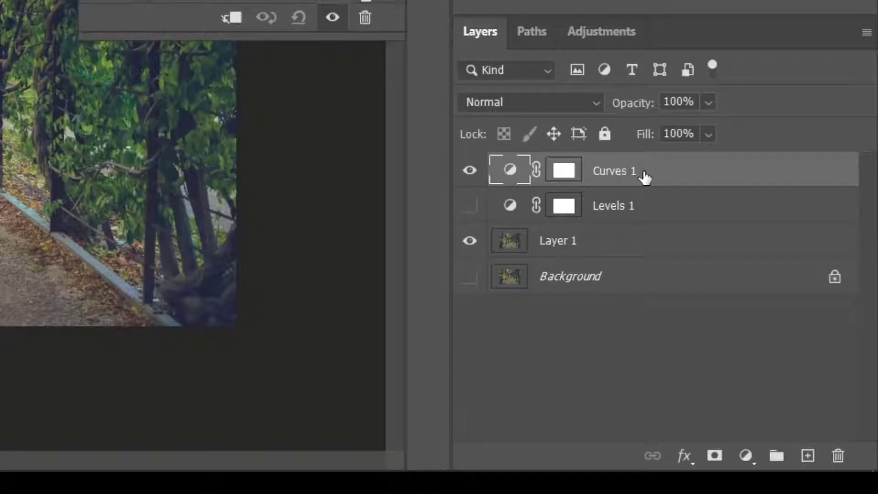
pyautogui.press('Delete')
# - Add a Curves adjustment layer directly above the tunnel photo's Layer 1, below Levels 1
pyautogui.click(608, 204)
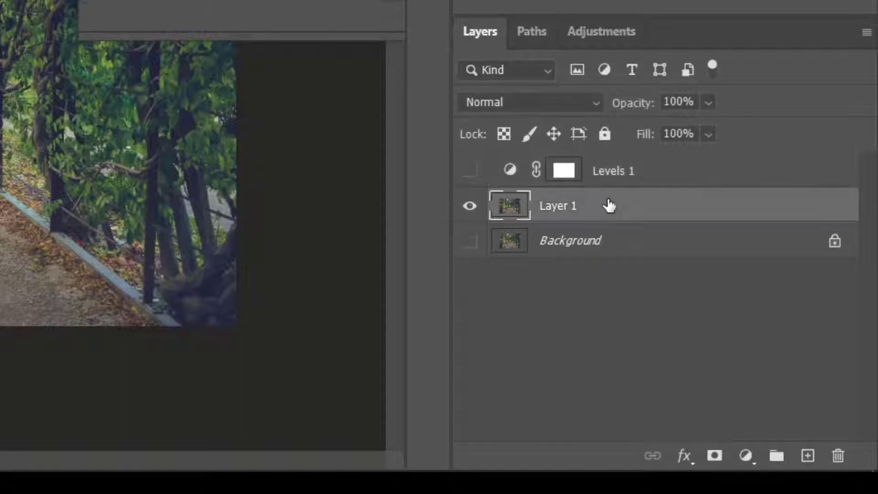
pyautogui.click(627, 33)
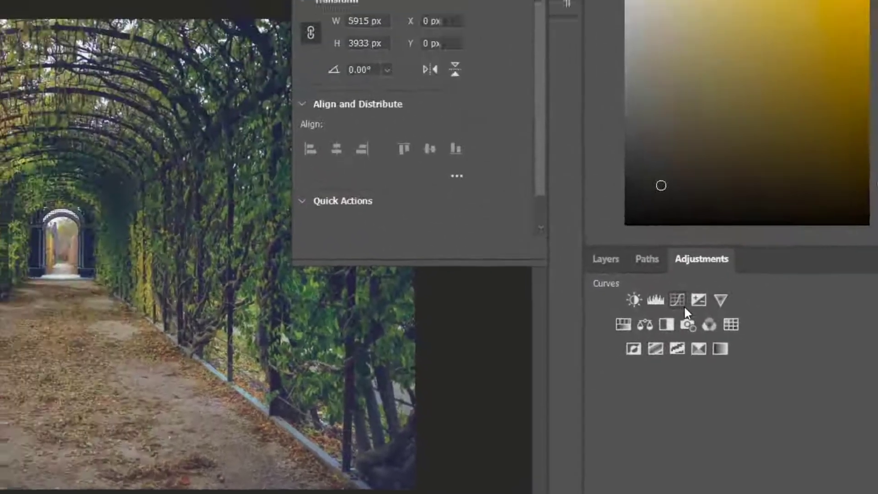
pyautogui.click(570, 84)
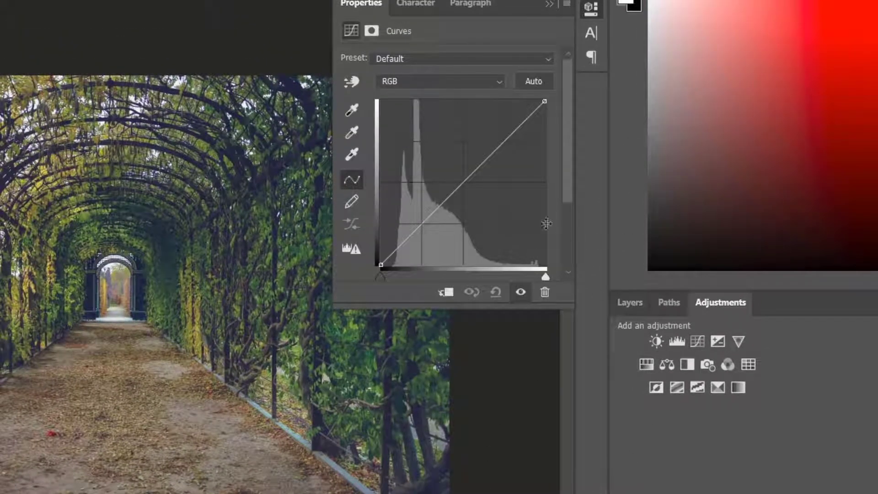
# - Sample the bright sky seen through the archway at the tunnel's far end as the Curves white point
pyautogui.click(353, 155)
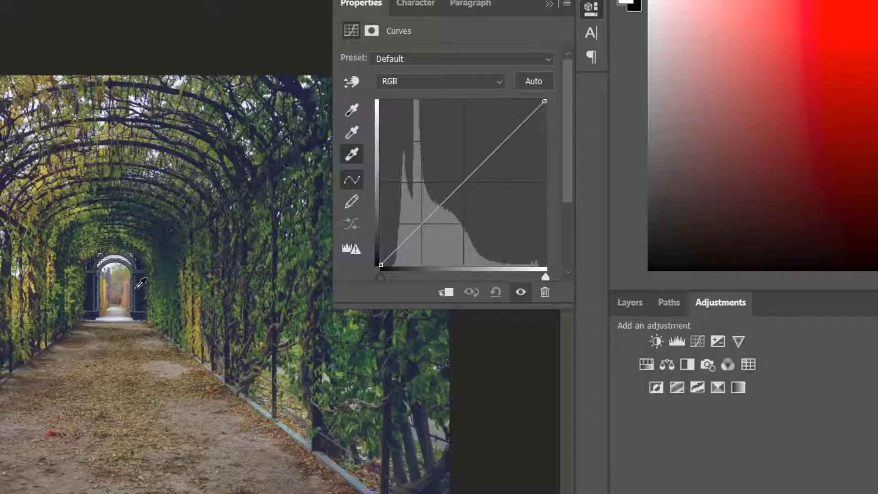
pyautogui.scroll(5, 141, 283)
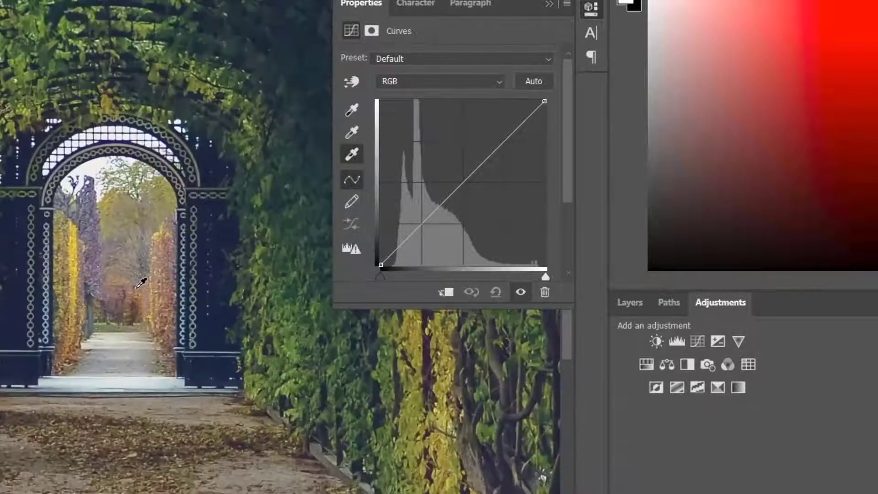
pyautogui.click(93, 161)
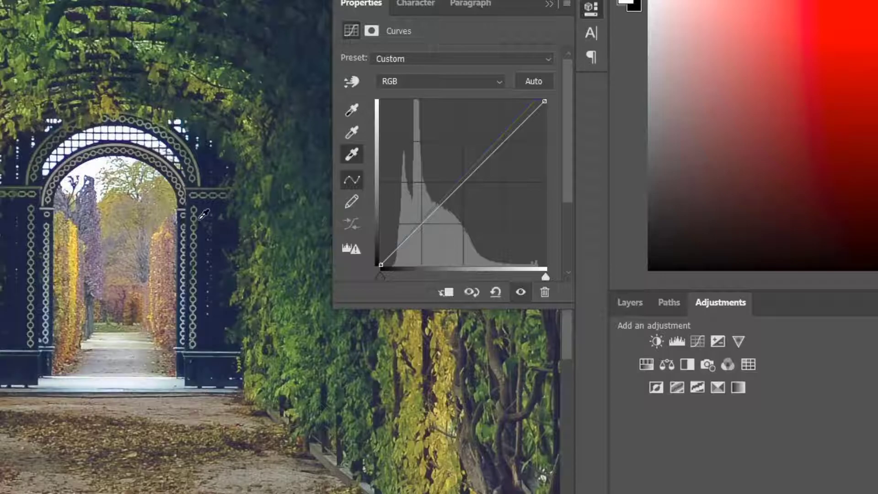
pyautogui.hotkey('ctrl', '0')
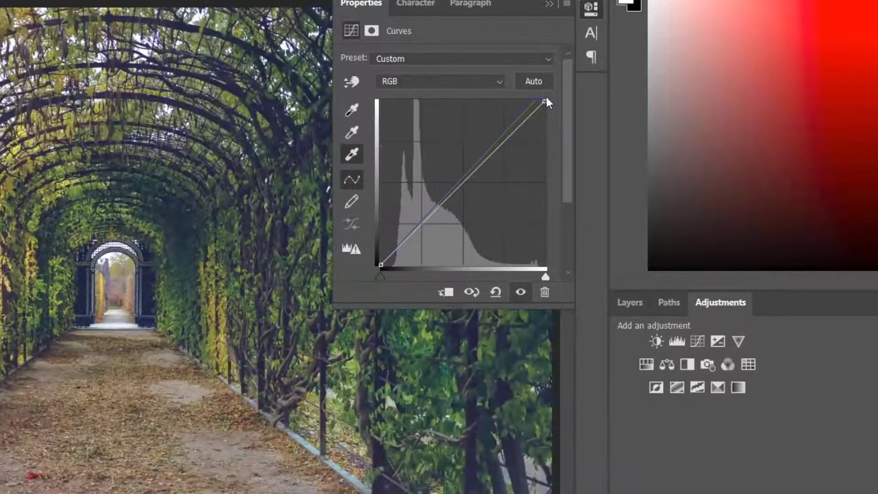
# - Sample the dark gate panel just left of the tunnel's far archway as the Curves black point
pyautogui.click(353, 112)
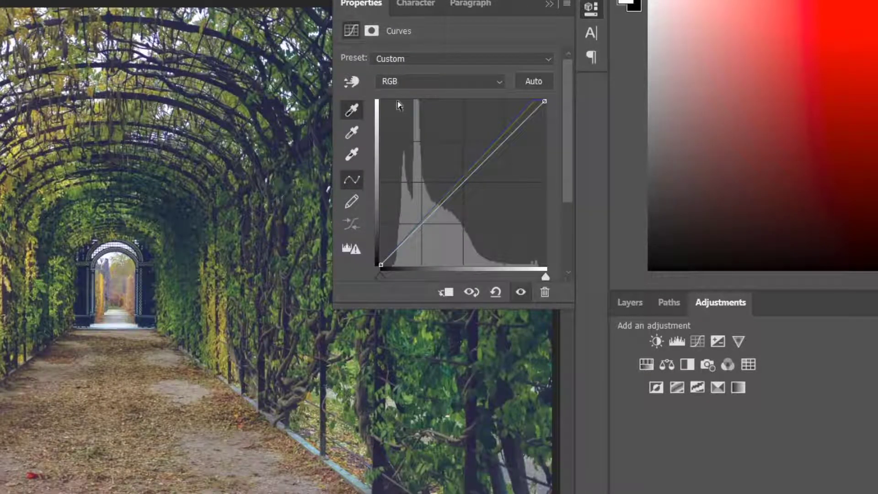
pyautogui.click(355, 112)
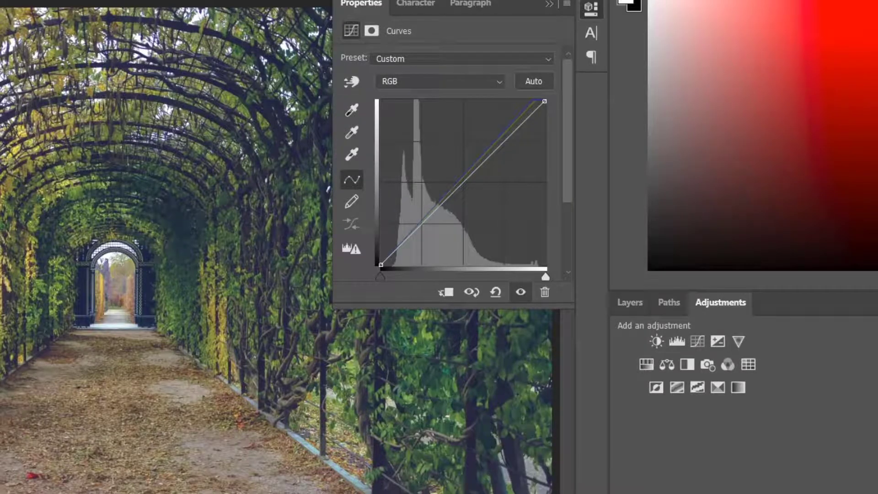
pyautogui.scroll(3, 112, 301)
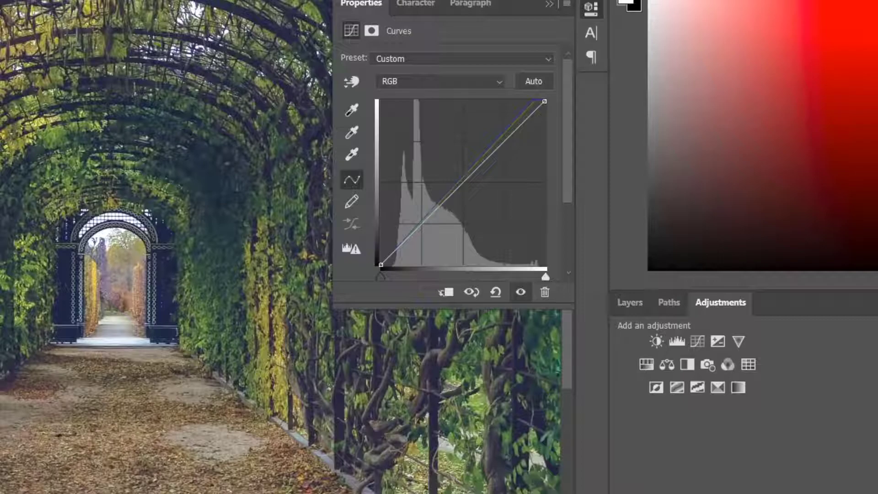
pyautogui.scroll(2, 112, 297)
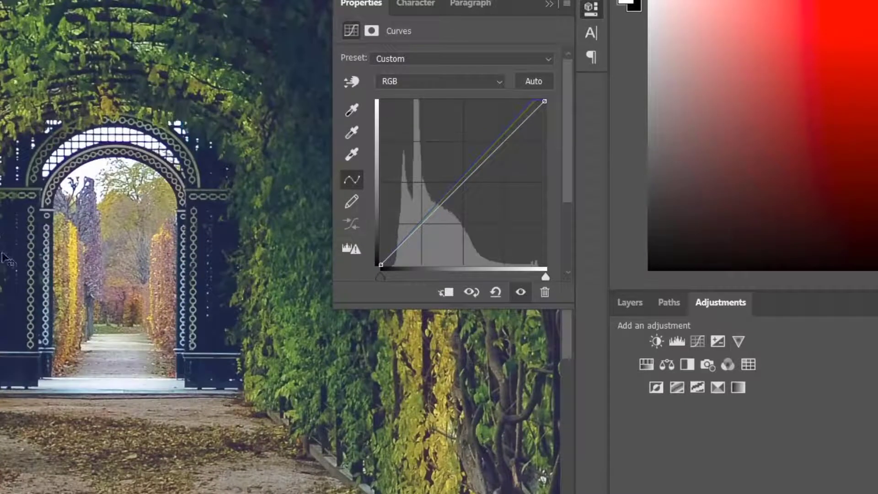
pyautogui.click(360, 109)
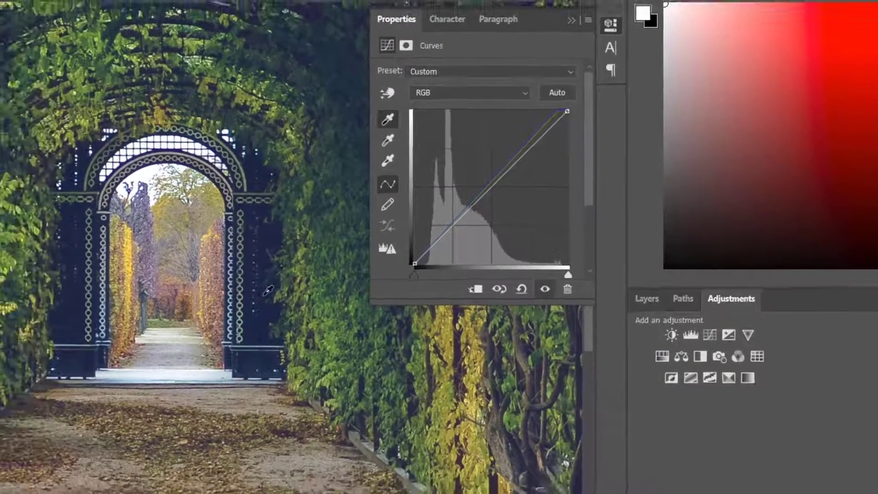
pyautogui.scroll(2, 267, 290)
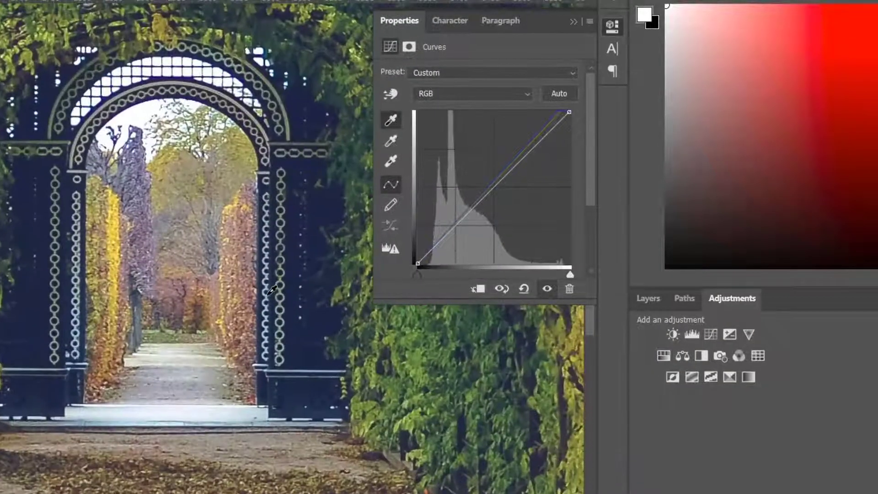
pyautogui.click(39, 347)
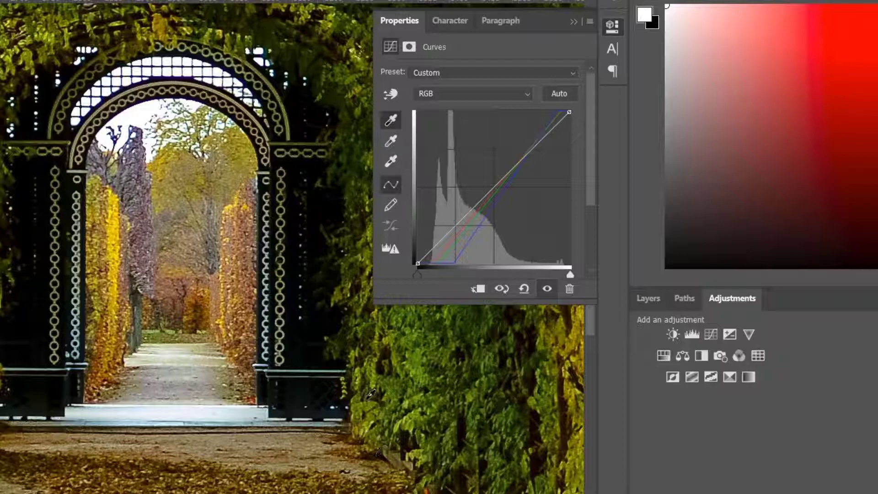
pyautogui.hotkey('ctrl', '0')
pyautogui.click(611, 26)
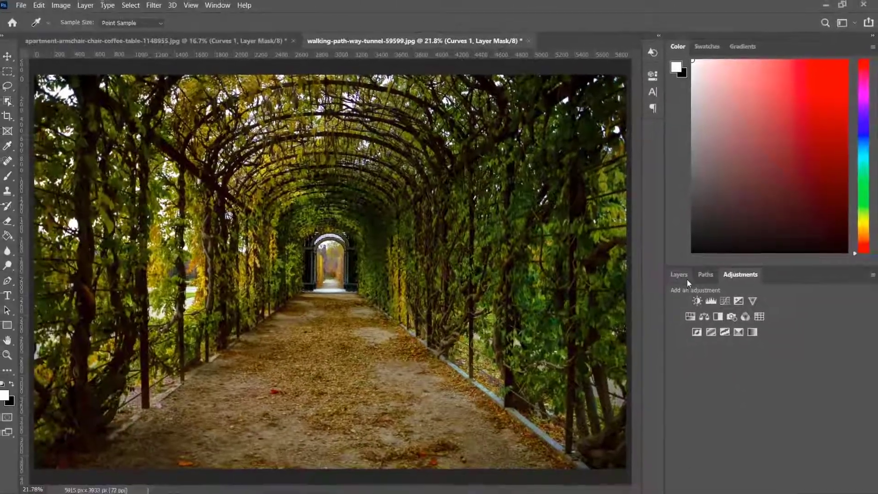
# - Toggle the visibility of Curves 1 to compare the tunnel photo before and after, leaving the layer visible
pyautogui.click(683, 276)
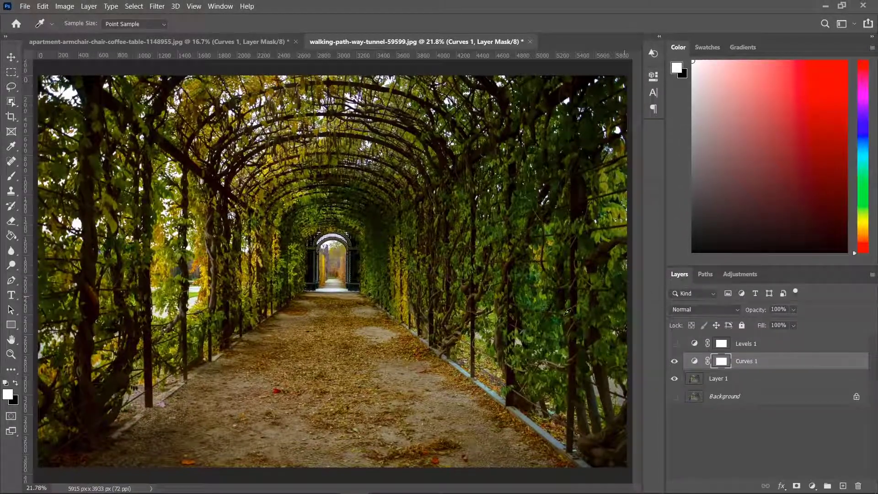
pyautogui.click(675, 362)
pyautogui.click(675, 364)
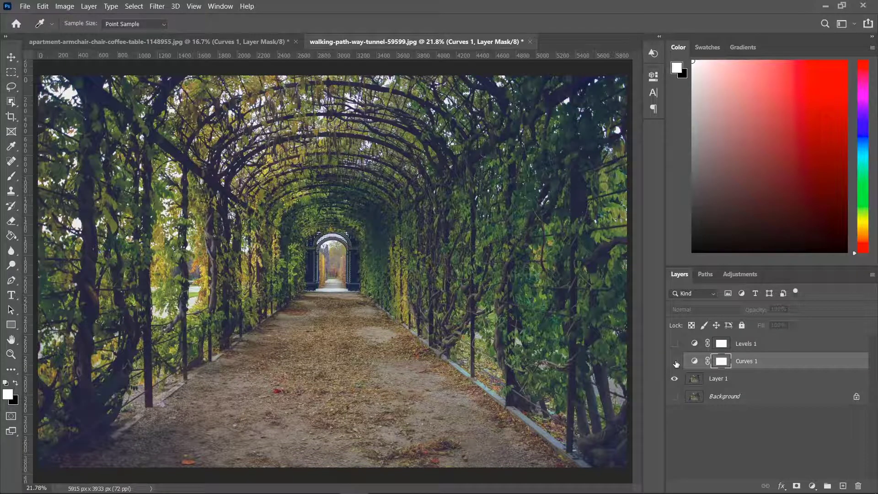
pyautogui.click(675, 361)
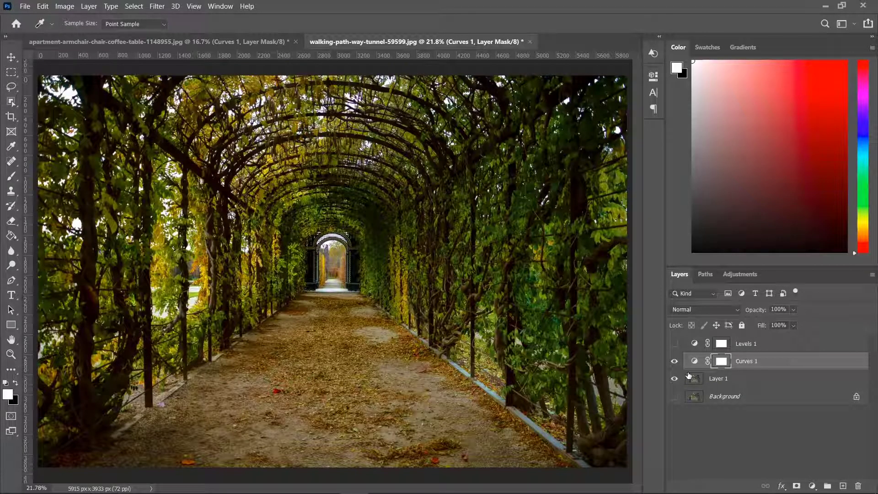